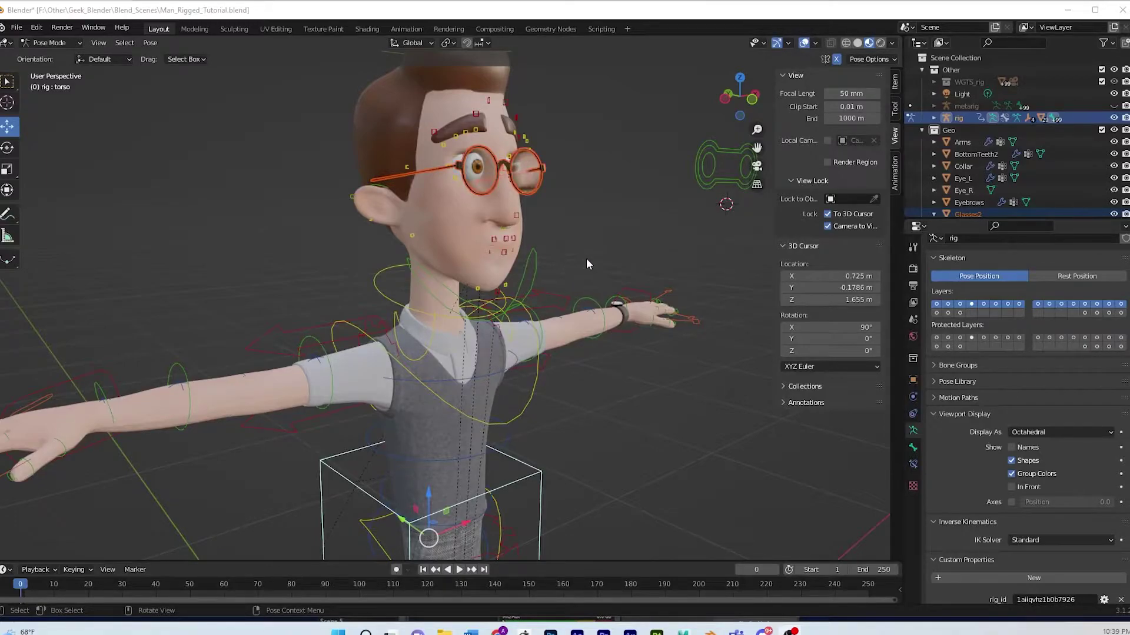
Select the arm IK, jaw and torso controls and make a test move of the torso.
{"action": "middle_click_drag", "start_coordinate": [586, 258], "coordinate": [556, 256]}
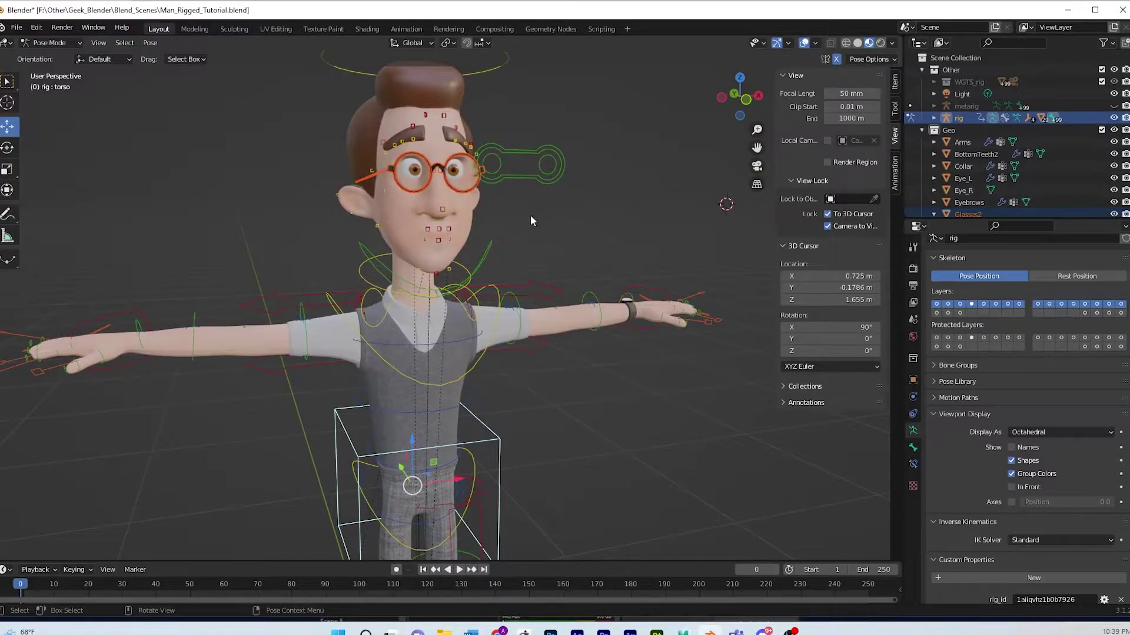
{"action": "left_click", "coordinate": [510, 292]}
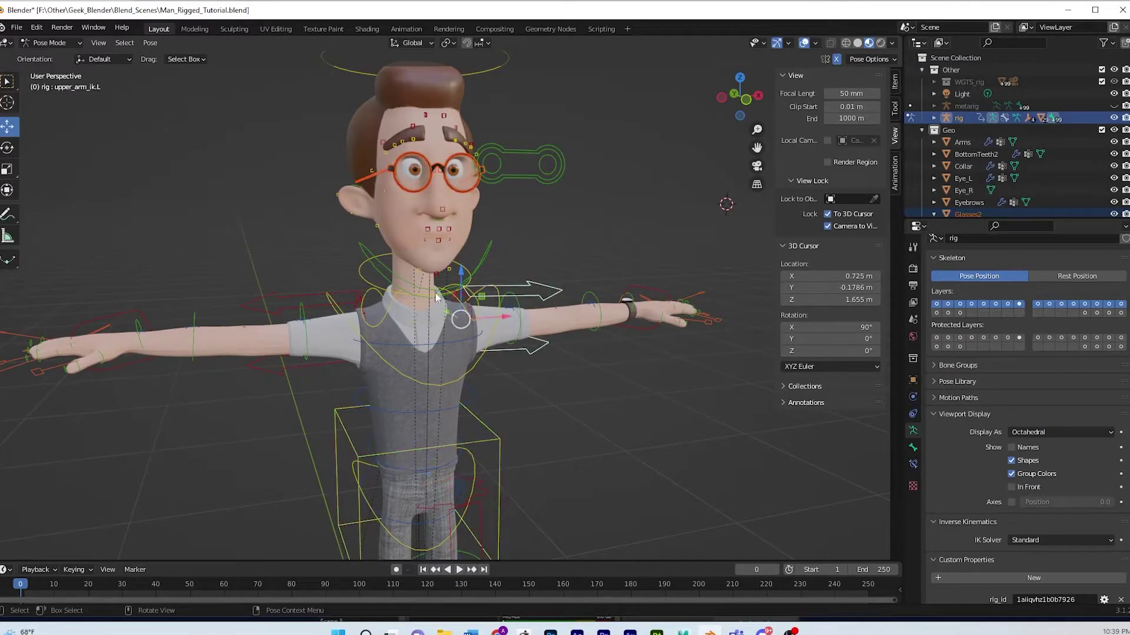
{"action": "left_click", "coordinate": [348, 302]}
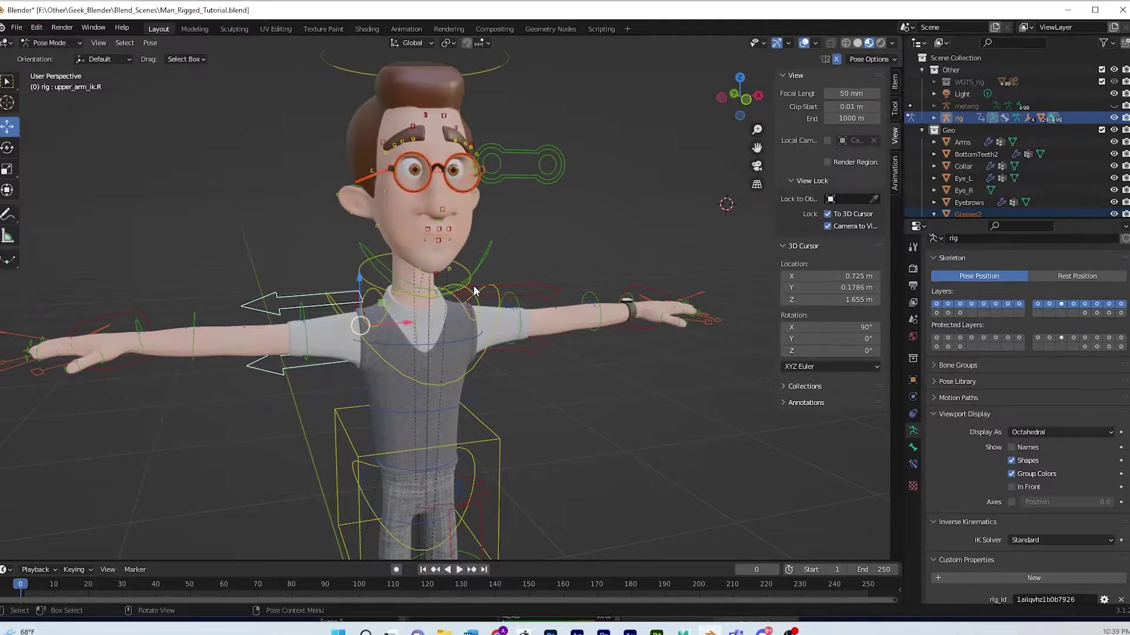
{"action": "key", "text": "KP_0"}
{"action": "key", "text": "KP_0"}
{"action": "left_click", "coordinate": [486, 263]}
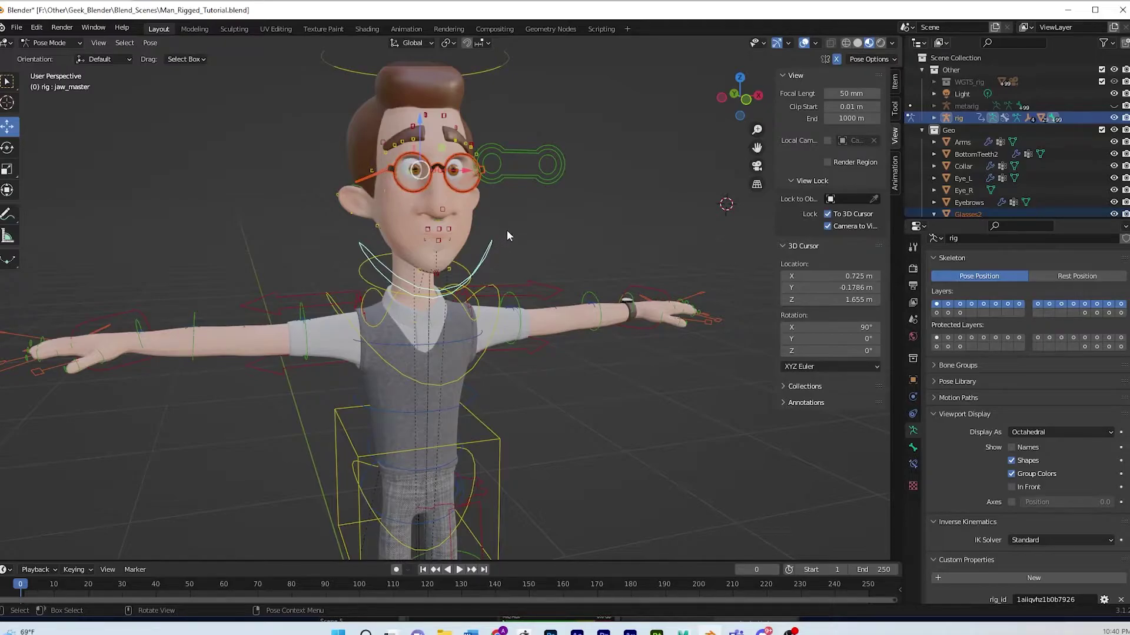
{"action": "left_click", "coordinate": [489, 434]}
{"action": "key", "text": "g"}
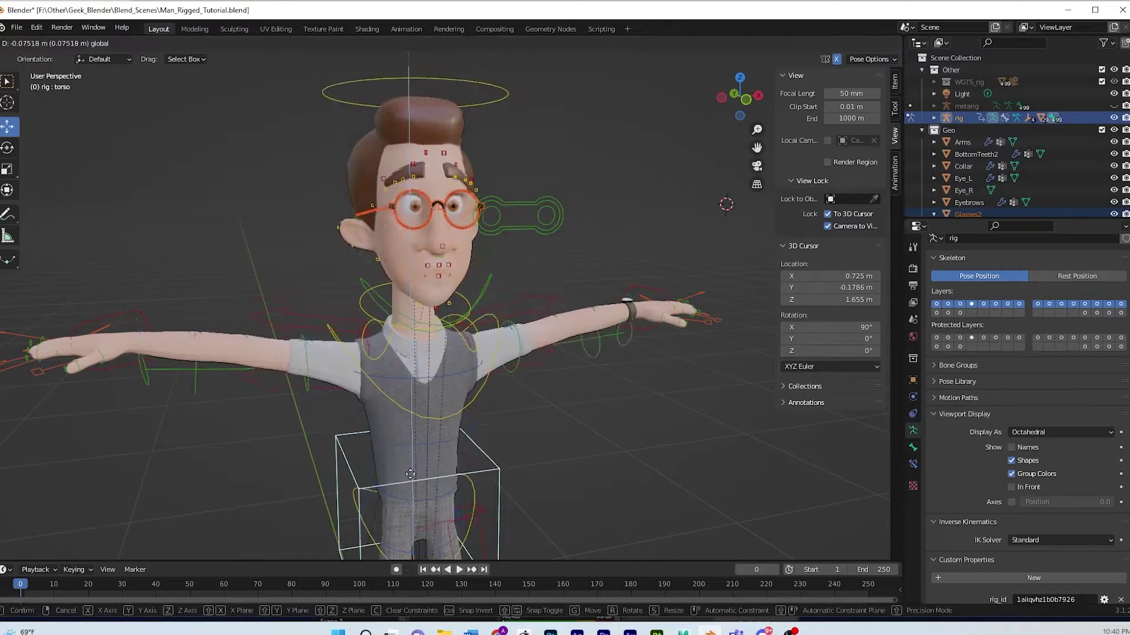
{"action": "left_click", "coordinate": [422, 437]}
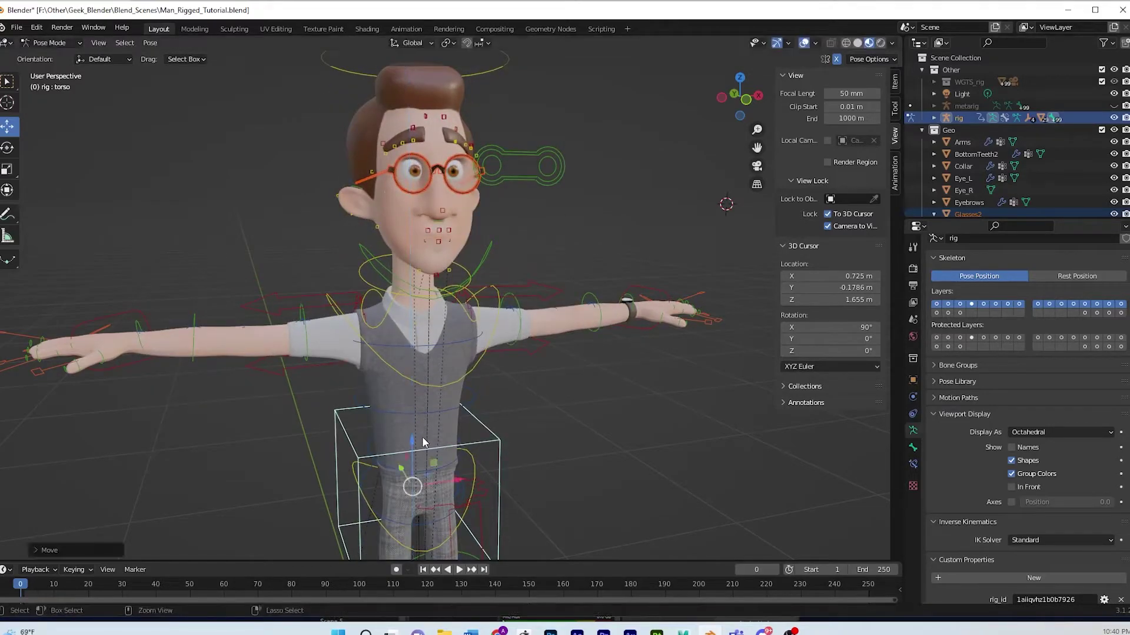
{"action": "left_click", "coordinate": [387, 167]}
In Object Mode, clear the existing parent of the Glasses2 object.
{"action": "left_click", "coordinate": [50, 42]}
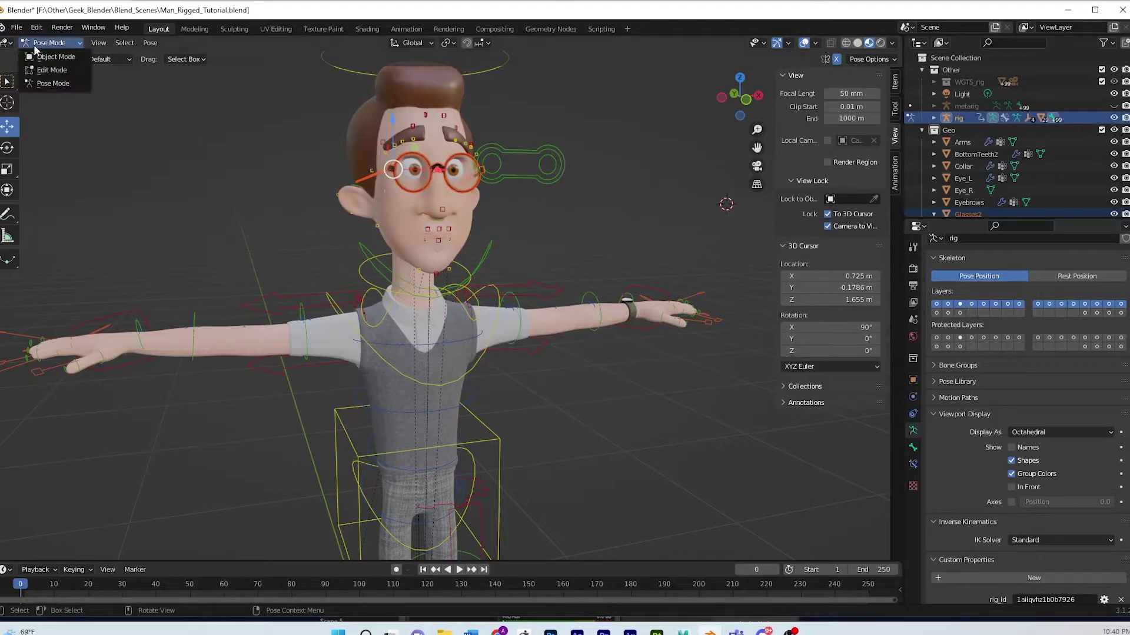
{"action": "left_click", "coordinate": [47, 56]}
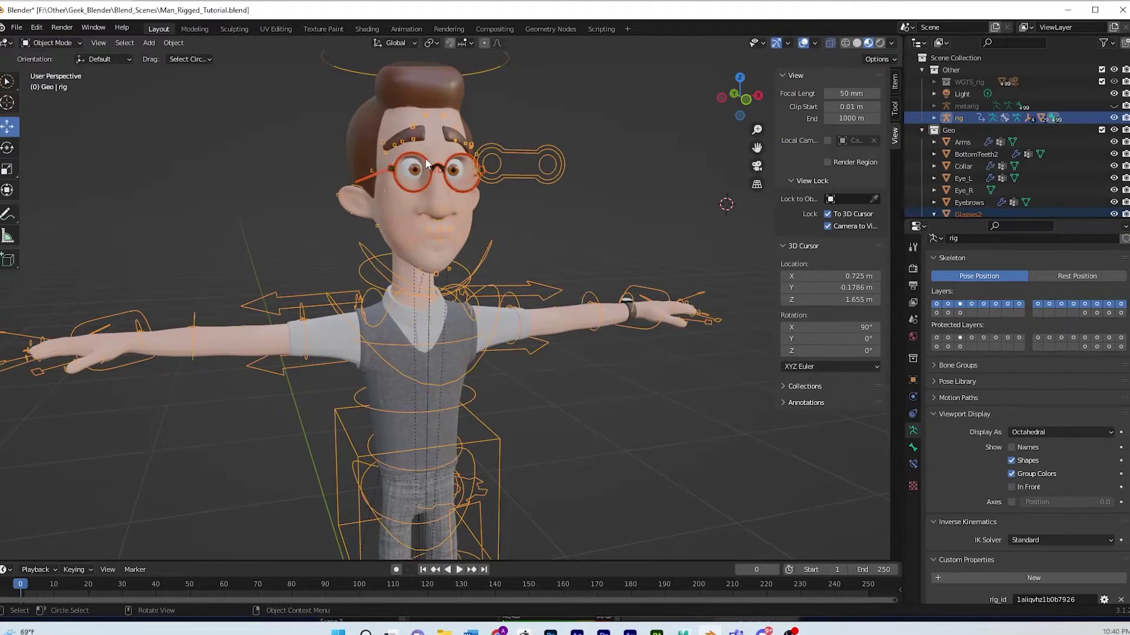
{"action": "left_click", "coordinate": [430, 166]}
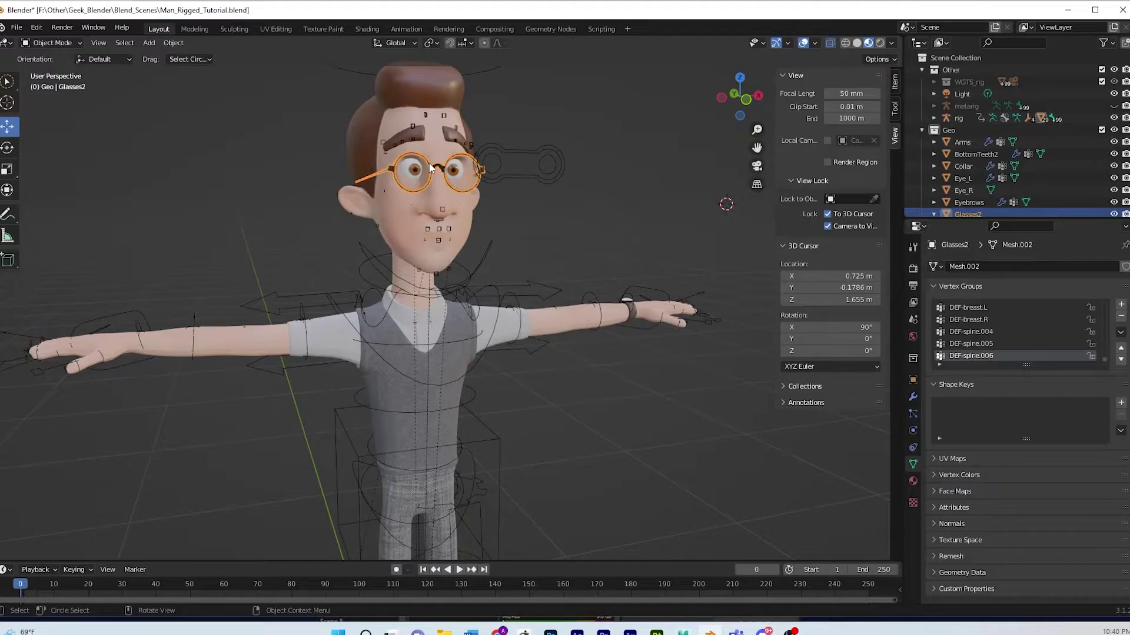
{"action": "key", "text": "alt+p"}
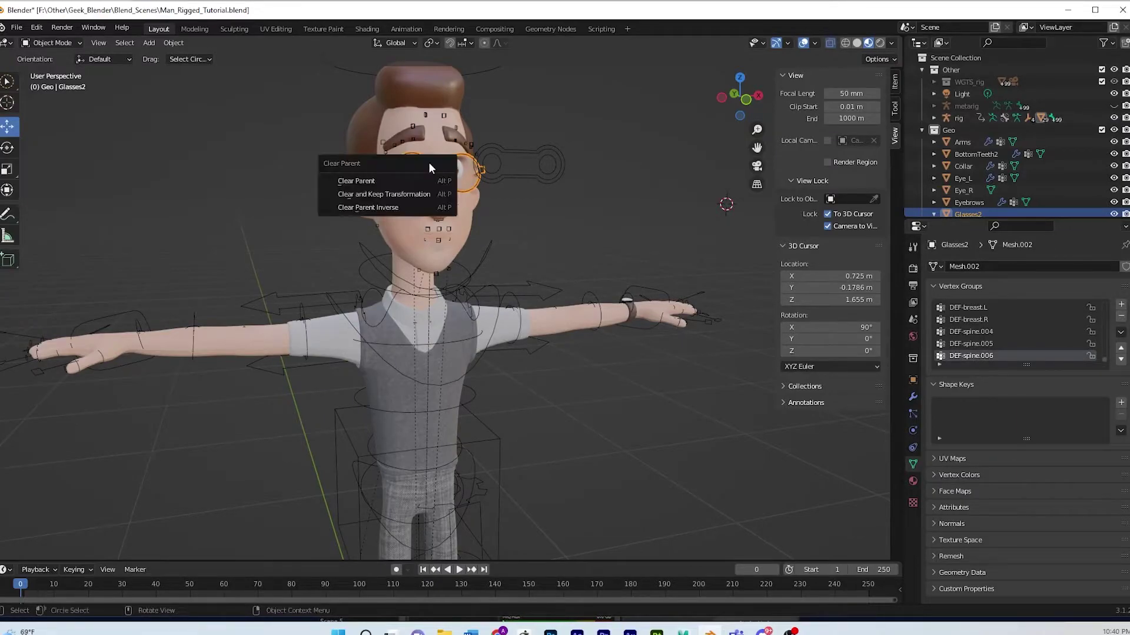
{"action": "left_click", "coordinate": [410, 181]}
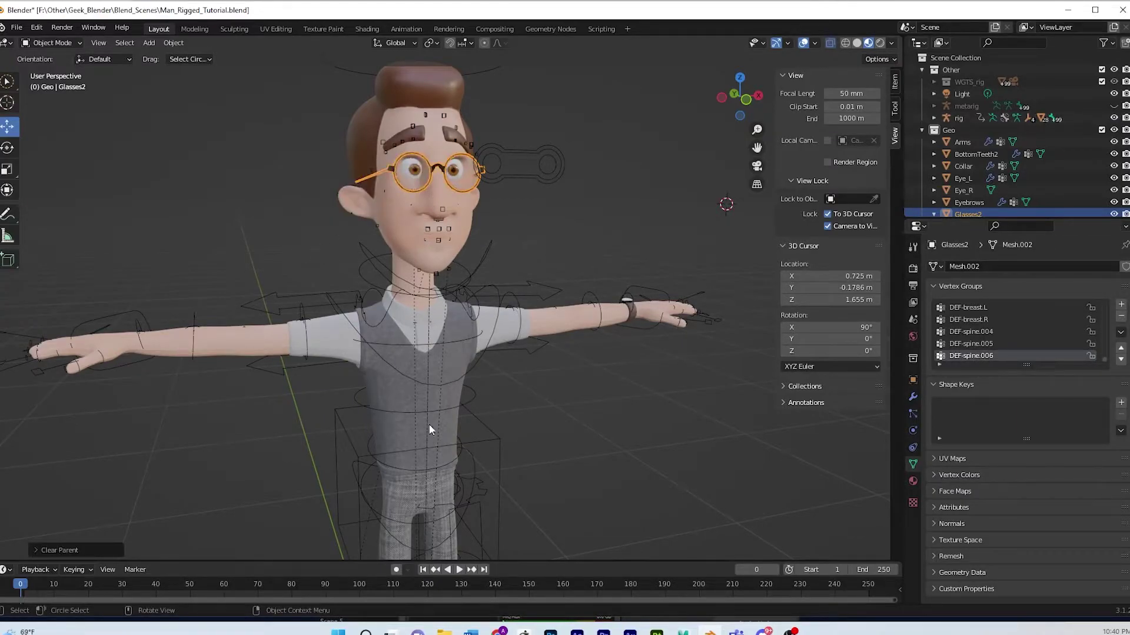
Put the rig back in Pose Mode with the torso control selected.
{"action": "left_click", "coordinate": [405, 450]}
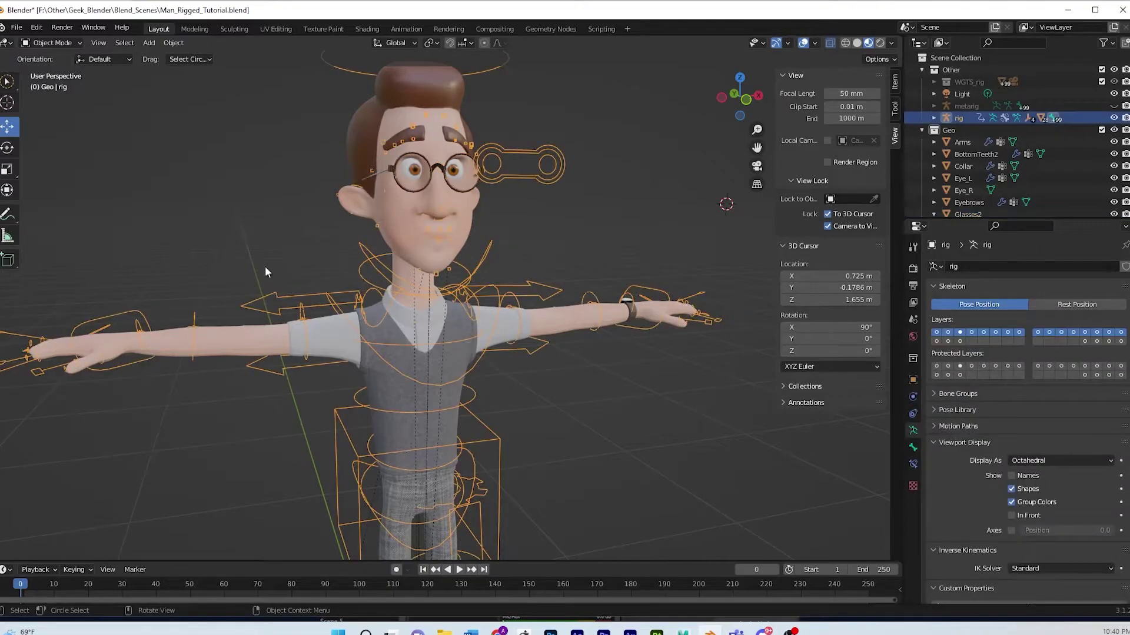
{"action": "left_click", "coordinate": [75, 44]}
{"action": "left_click", "coordinate": [59, 84]}
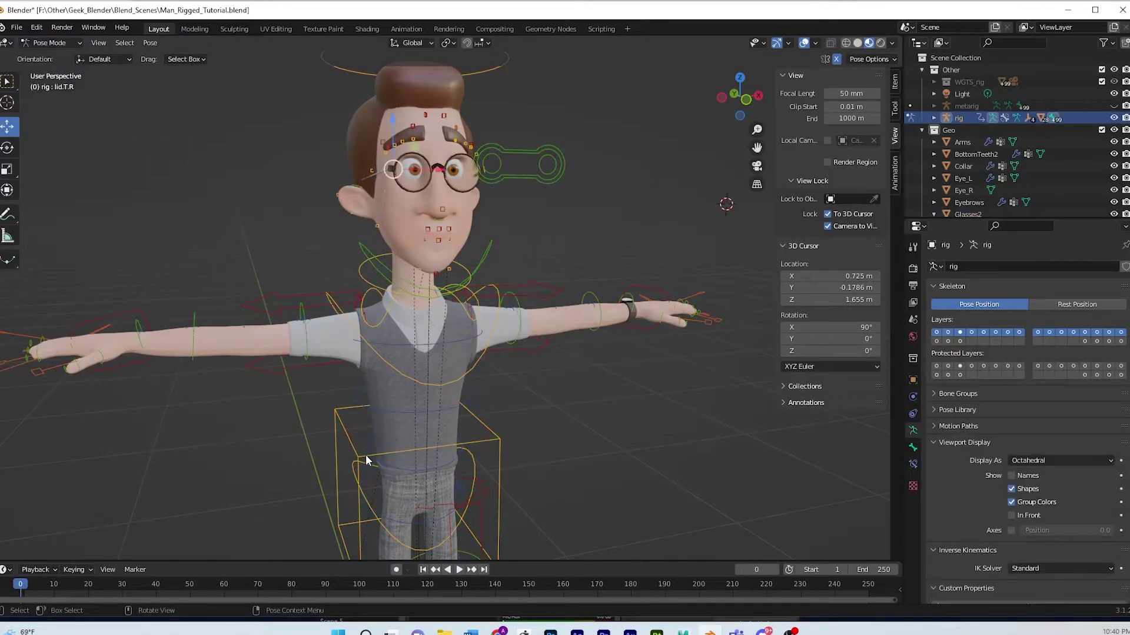
{"action": "left_click", "coordinate": [366, 459]}
Undo the test torso move twice and orbit to check the character's other side.
{"action": "mouse_move", "coordinate": [411, 442]}
{"action": "left_mouse_down"}
{"action": "mouse_move", "coordinate": [409, 371]}
{"action": "mouse_move", "coordinate": [406, 468]}
{"action": "mouse_move", "coordinate": [412, 406]}
{"action": "mouse_move", "coordinate": [410, 436]}
{"action": "left_mouse_up"}
{"action": "key", "text": "ctrl+z"}
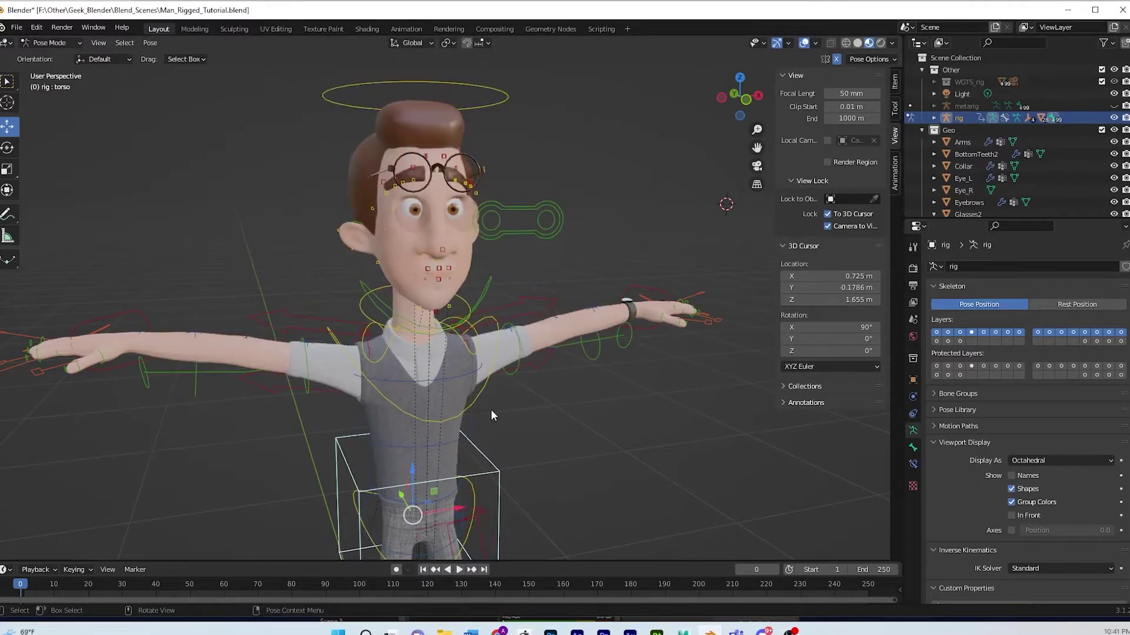
{"action": "key", "text": "ctrl+z"}
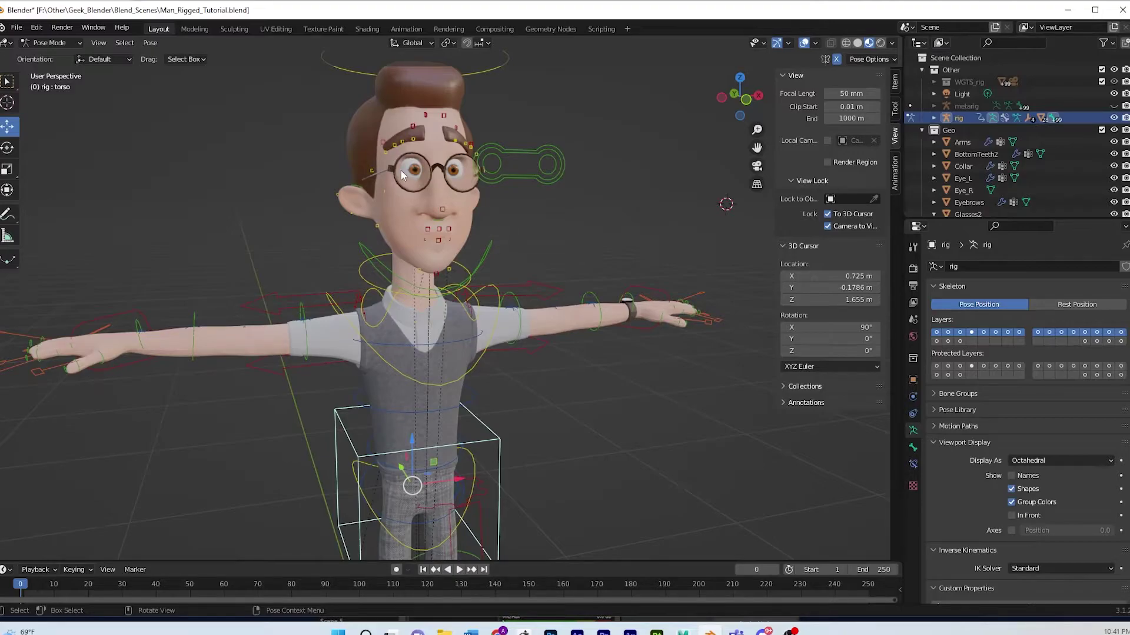
{"action": "middle_click_drag", "start_coordinate": [553, 234], "coordinate": [503, 230]}
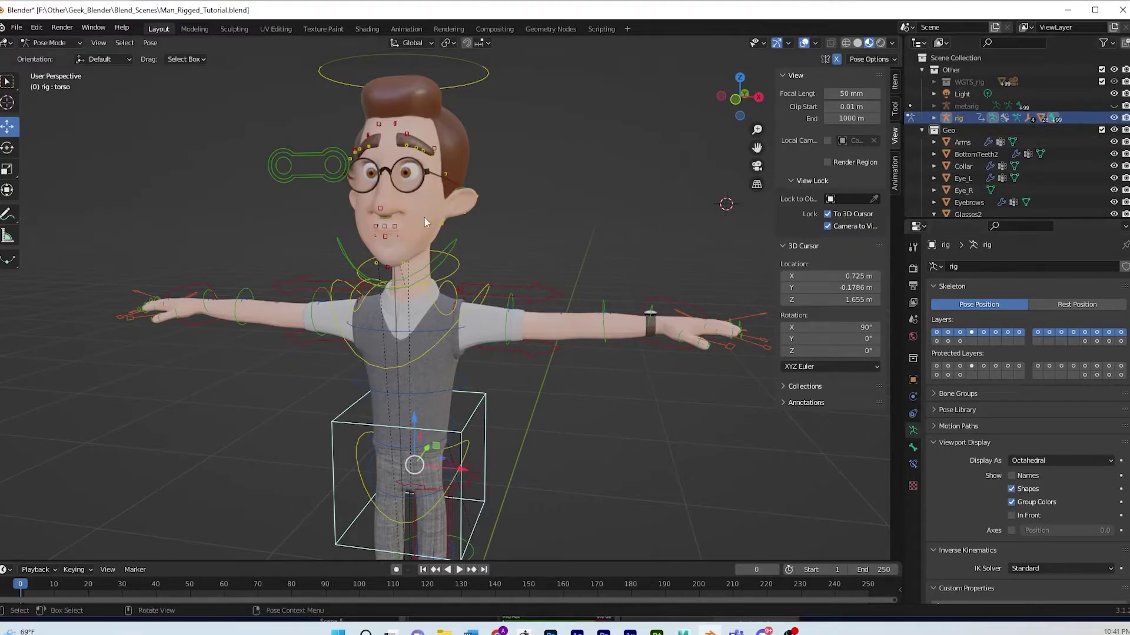
Zoom to a frontal close-up of the head and turn on the two facial bone layers.
{"action": "scroll", "coordinate": [442, 205], "scroll_direction": "up", "scroll_amount": 3}
{"action": "middle_click_drag", "start_coordinate": [426, 205], "coordinate": [742, 311]}
{"action": "scroll", "coordinate": [541, 261], "scroll_direction": "up", "scroll_amount": 2}
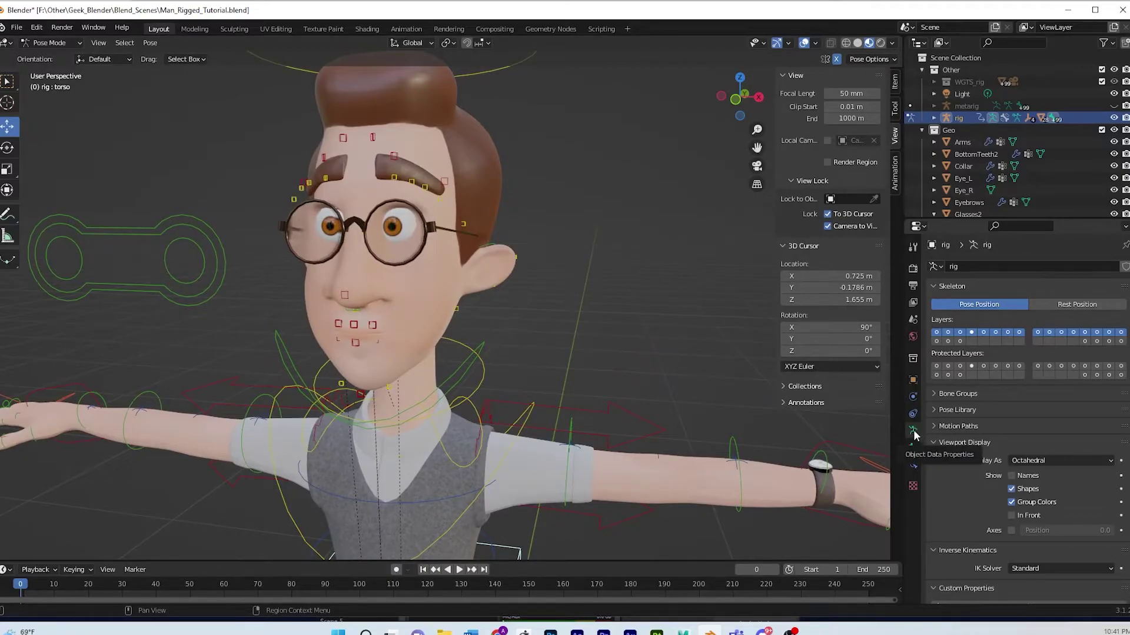
{"action": "left_click", "coordinate": [1083, 340]}
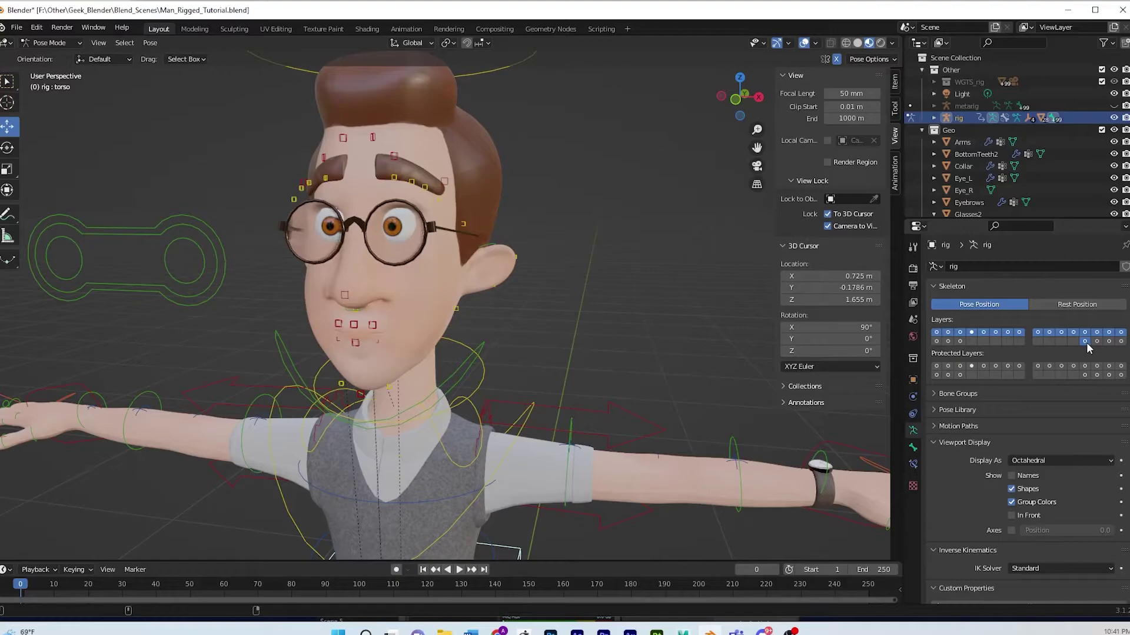
{"action": "left_click", "coordinate": [1096, 340]}
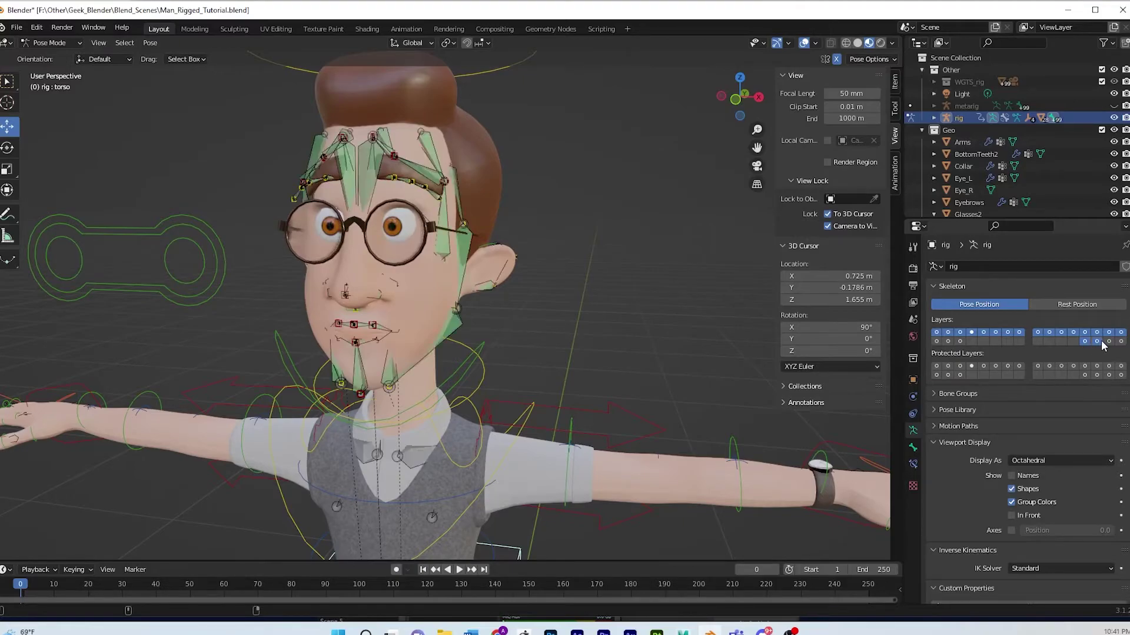
{"action": "middle_click_drag", "start_coordinate": [430, 288], "coordinate": [451, 291]}
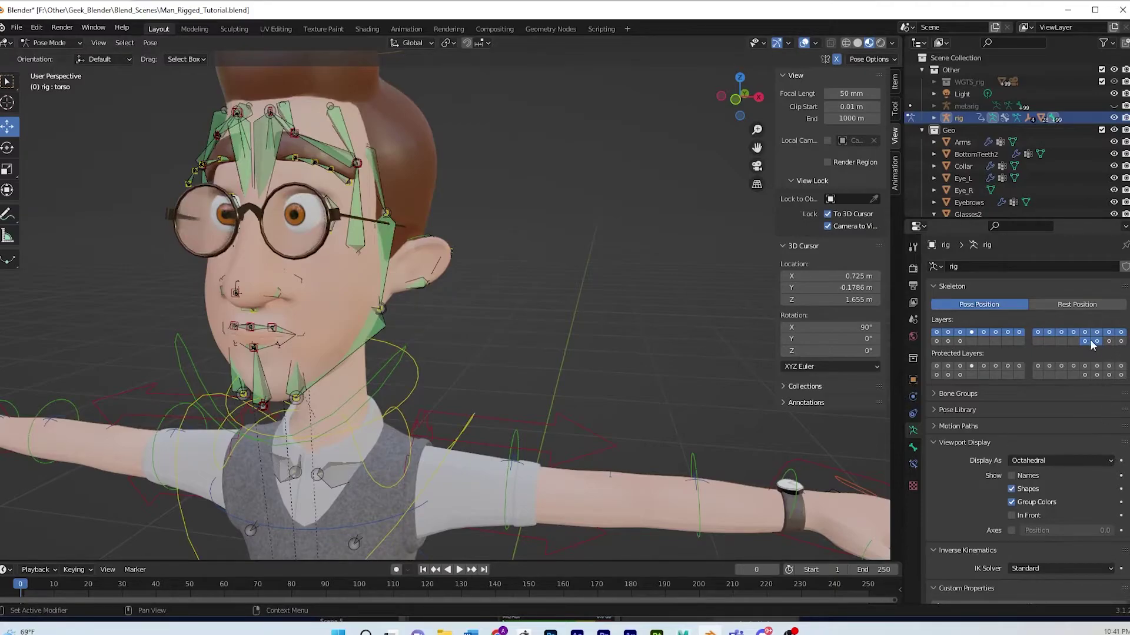
{"action": "middle_click_drag", "start_coordinate": [520, 371], "coordinate": [655, 397]}
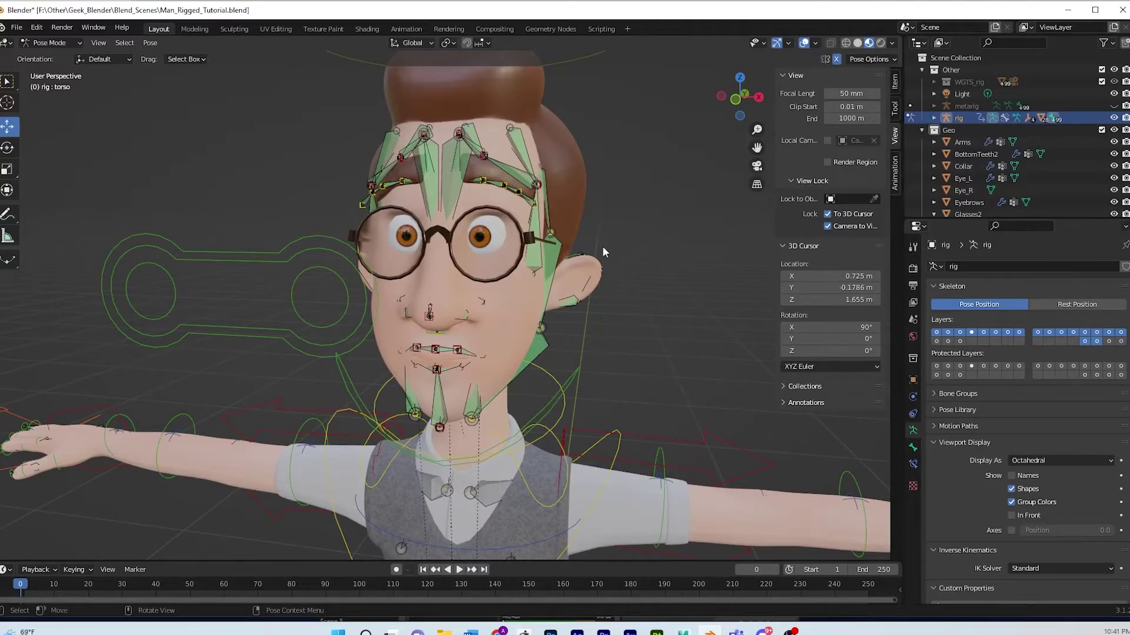
{"action": "mouse_move", "coordinate": [602, 245]}
{"action": "middle_mouse_down"}
{"action": "mouse_move", "coordinate": [563, 306]}
{"action": "mouse_move", "coordinate": [658, 320]}
{"action": "middle_mouse_up"}
In wireframe shading, select the DEF-spine.006 head bone, then return to Object Mode.
{"action": "left_click", "coordinate": [846, 43]}
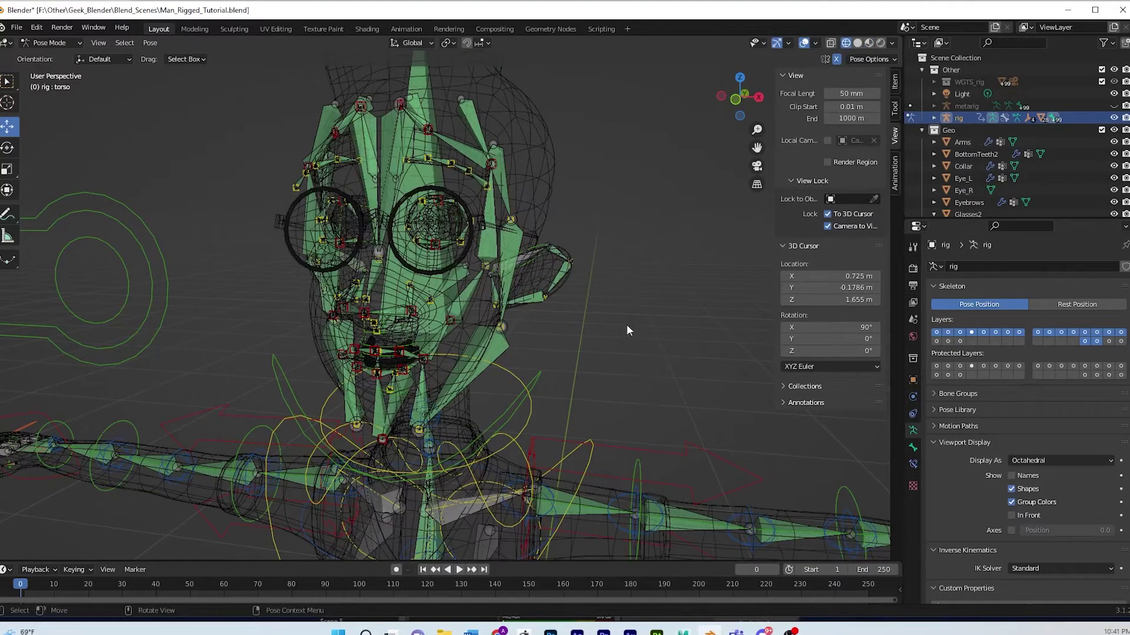
{"action": "middle_click_drag", "start_coordinate": [626, 326], "coordinate": [579, 304]}
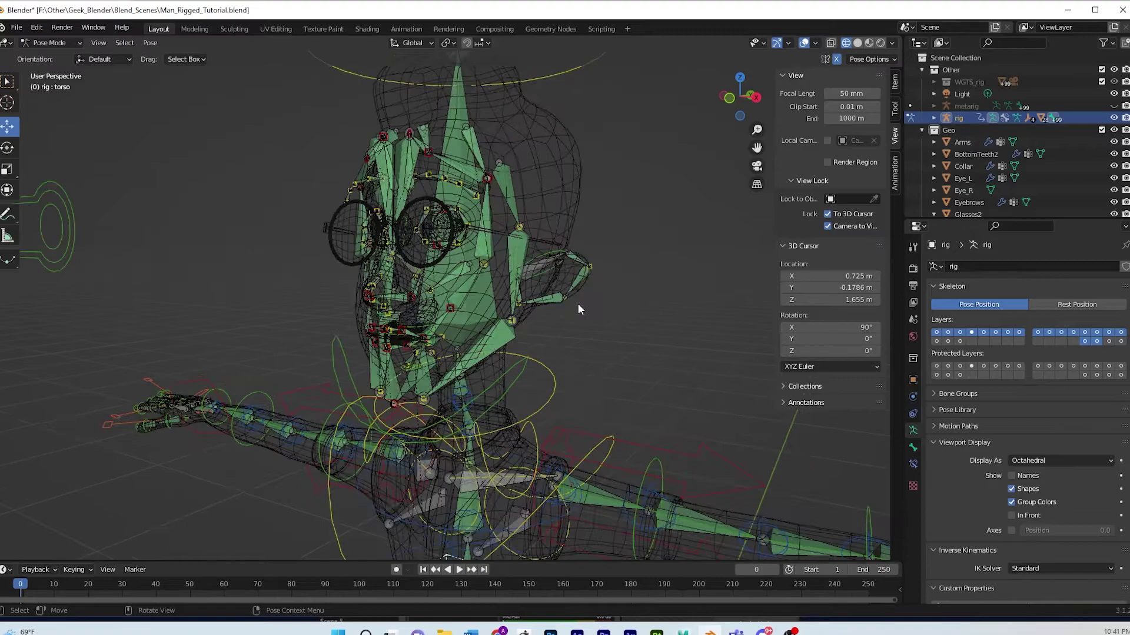
{"action": "left_click", "coordinate": [474, 301]}
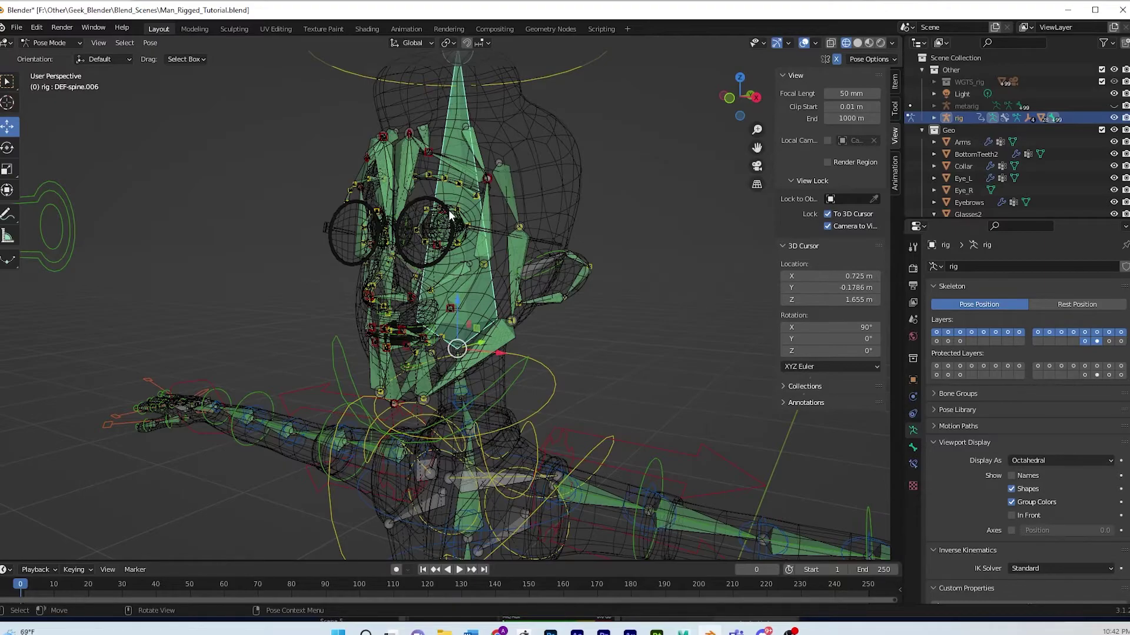
{"action": "left_click", "coordinate": [50, 43]}
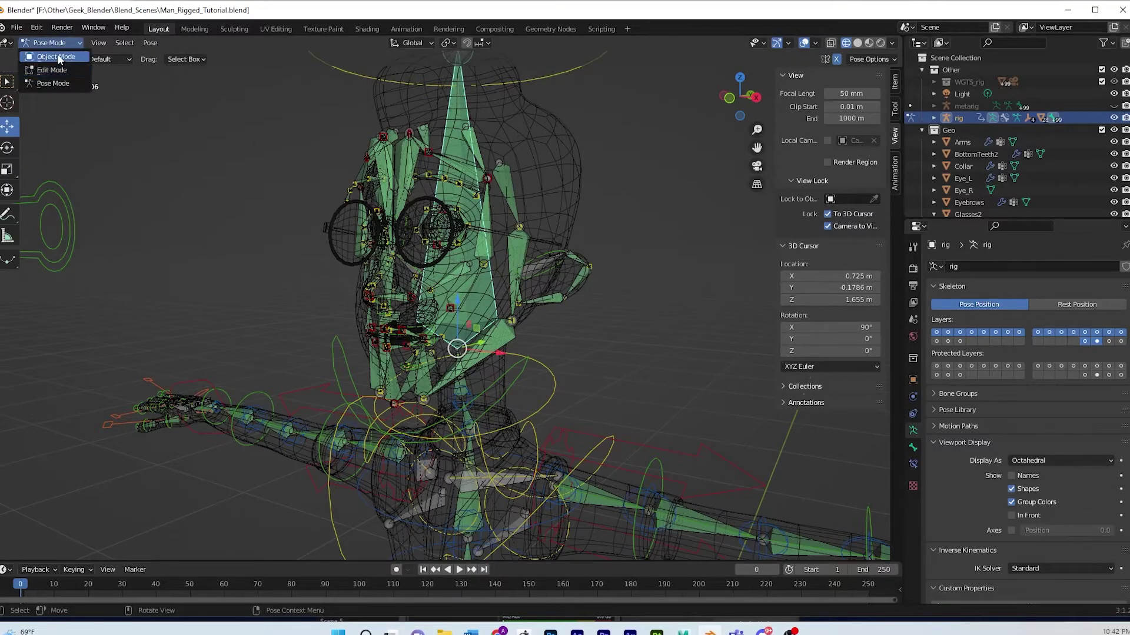
{"action": "left_click", "coordinate": [58, 55]}
Select the Glasses2 frames and add the rig to the selection.
{"action": "left_click", "coordinate": [422, 201]}
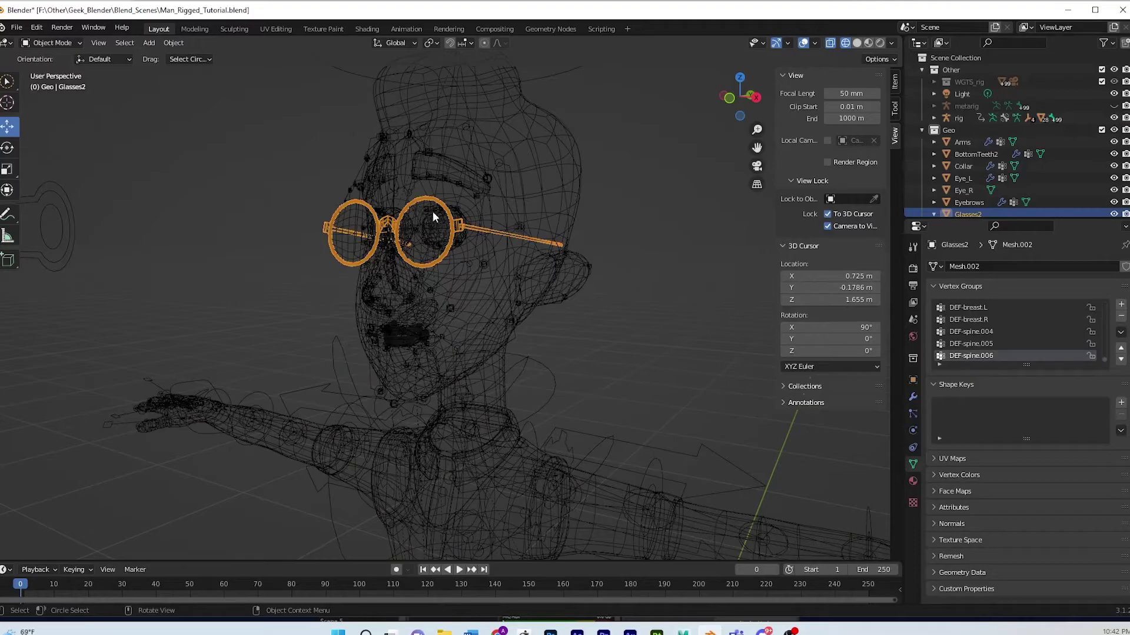
{"action": "middle_click_drag", "start_coordinate": [434, 213], "coordinate": [465, 223]}
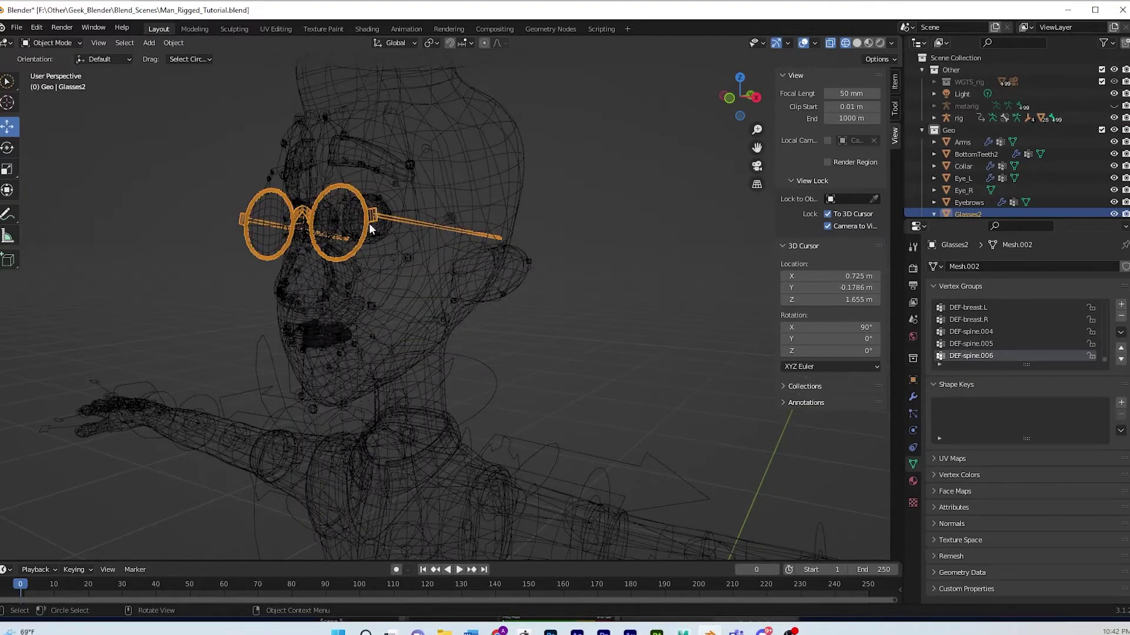
{"action": "left_click", "coordinate": [53, 43]}
{"action": "left_click", "coordinate": [303, 394], "text": "shift"}
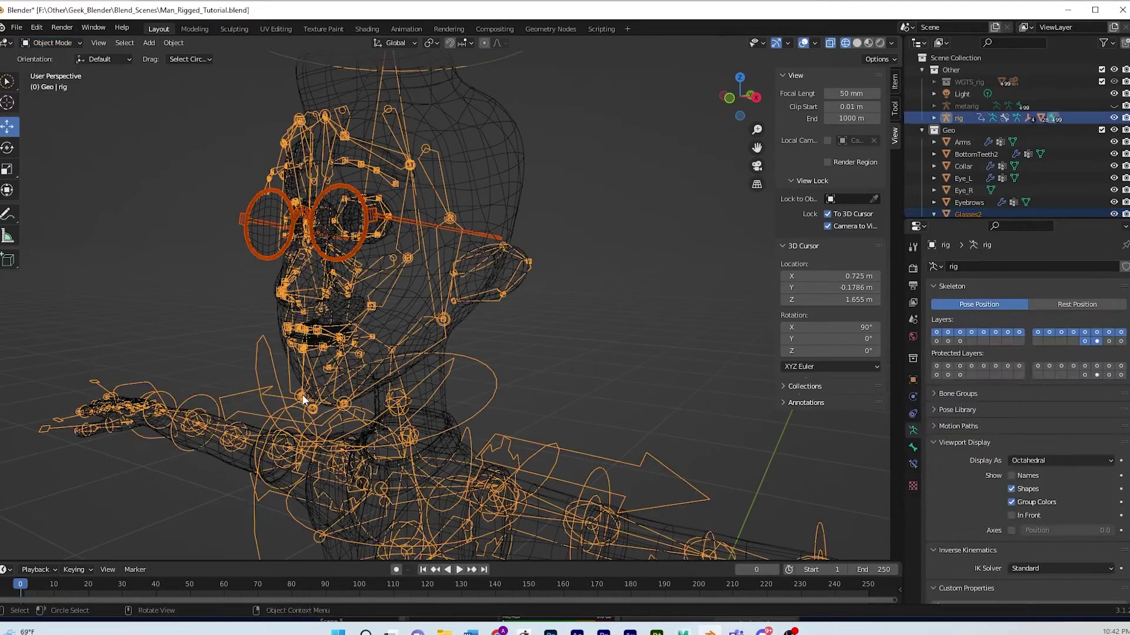
In Pose Mode, make DEF-spine.006 the active bone and bring up the Ctrl+P parent menu.
{"action": "left_click", "coordinate": [79, 45]}
{"action": "left_click", "coordinate": [69, 80]}
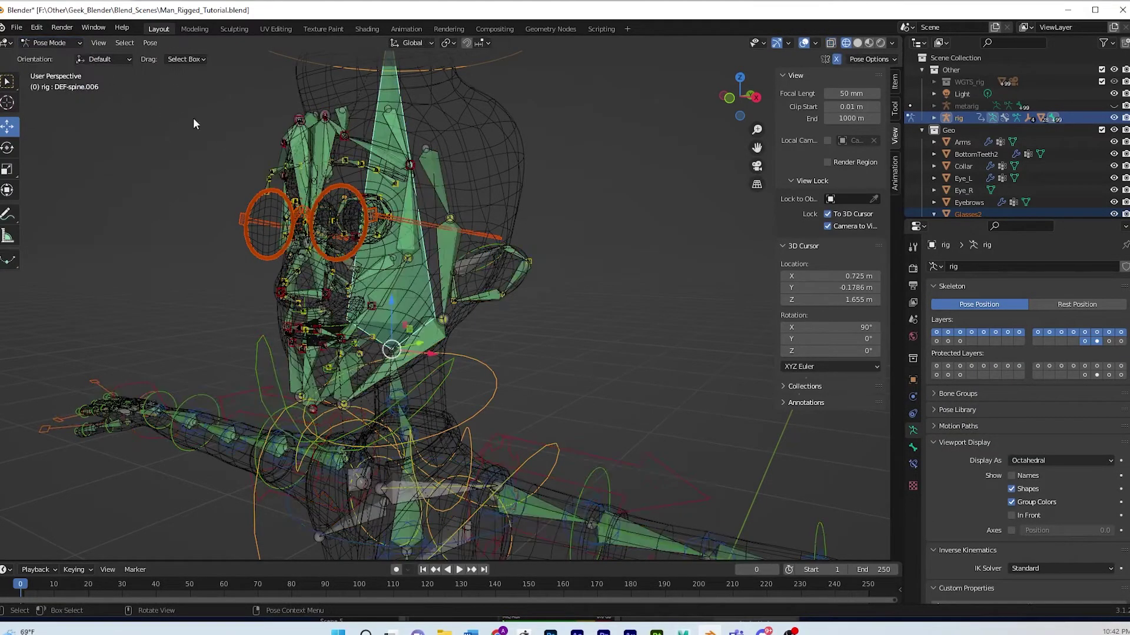
{"action": "left_click", "coordinate": [412, 294], "text": "shift"}
{"action": "left_click", "coordinate": [413, 300], "text": "shift"}
{"action": "key", "text": "alt+p"}
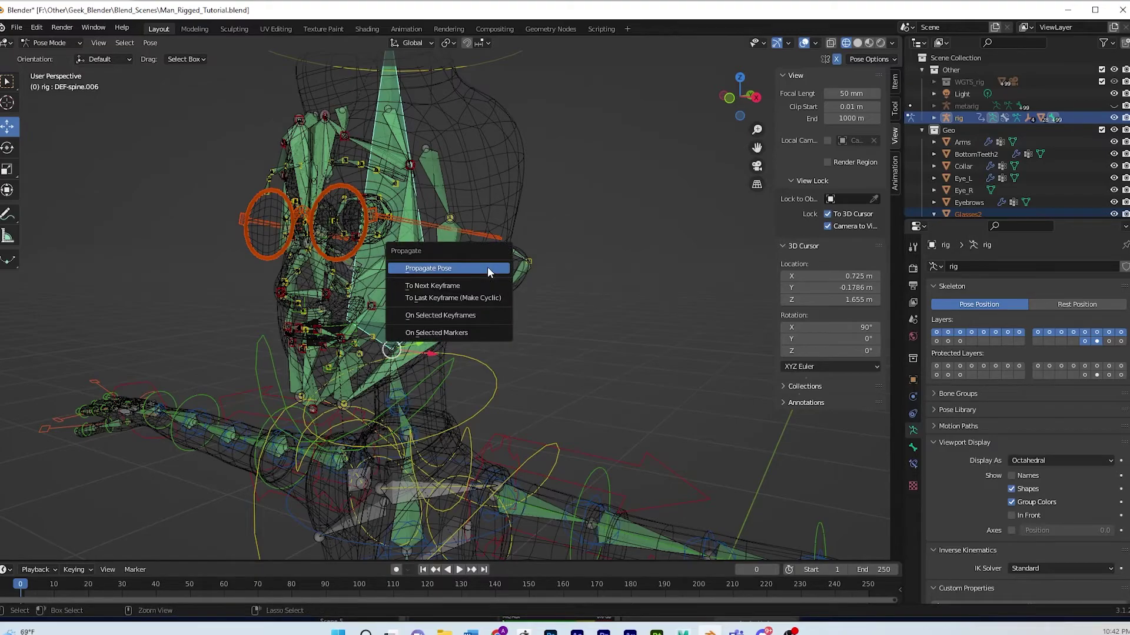
{"action": "left_click", "coordinate": [487, 267]}
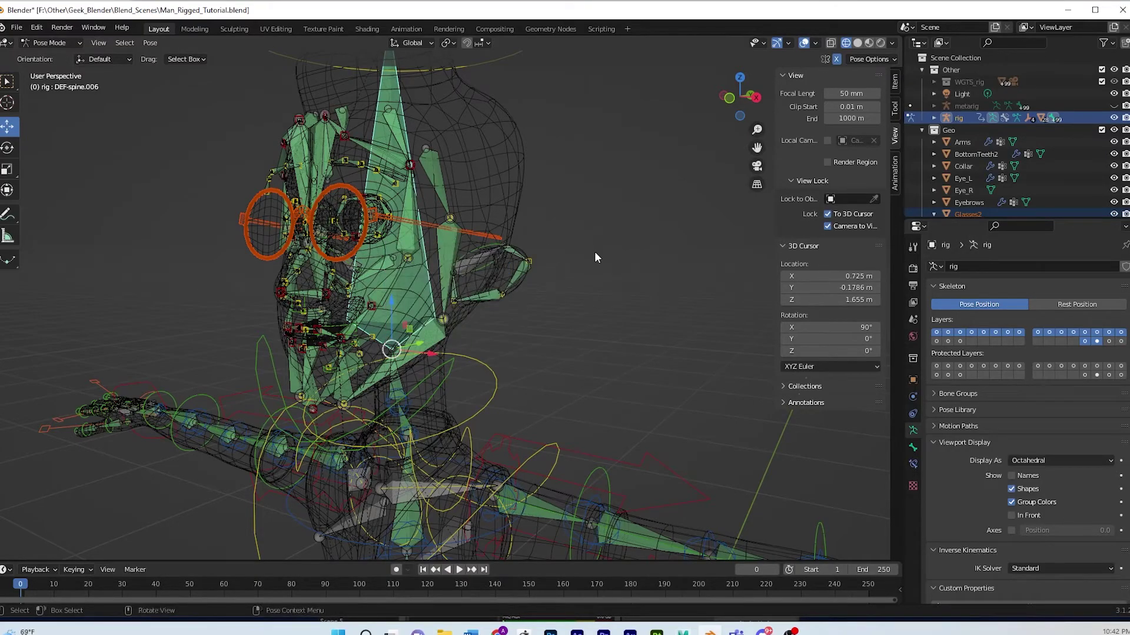
{"action": "key", "text": "ctrl+p"}
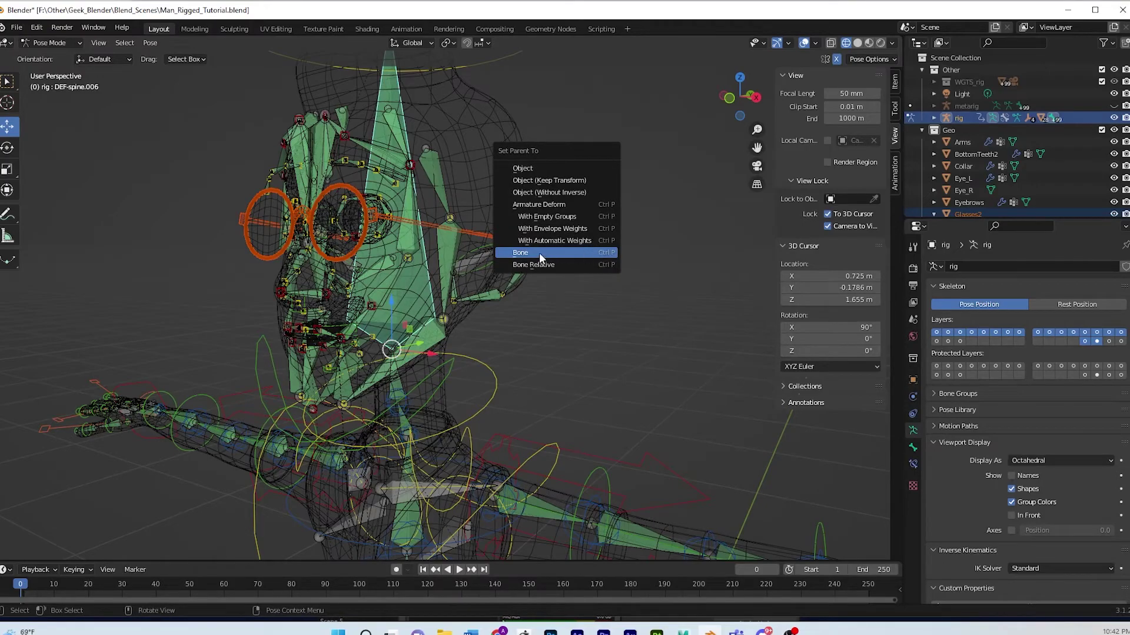
Parent the glasses to the DEF-spine.006 bone and switch to Material Preview shading.
{"action": "left_click", "coordinate": [524, 252]}
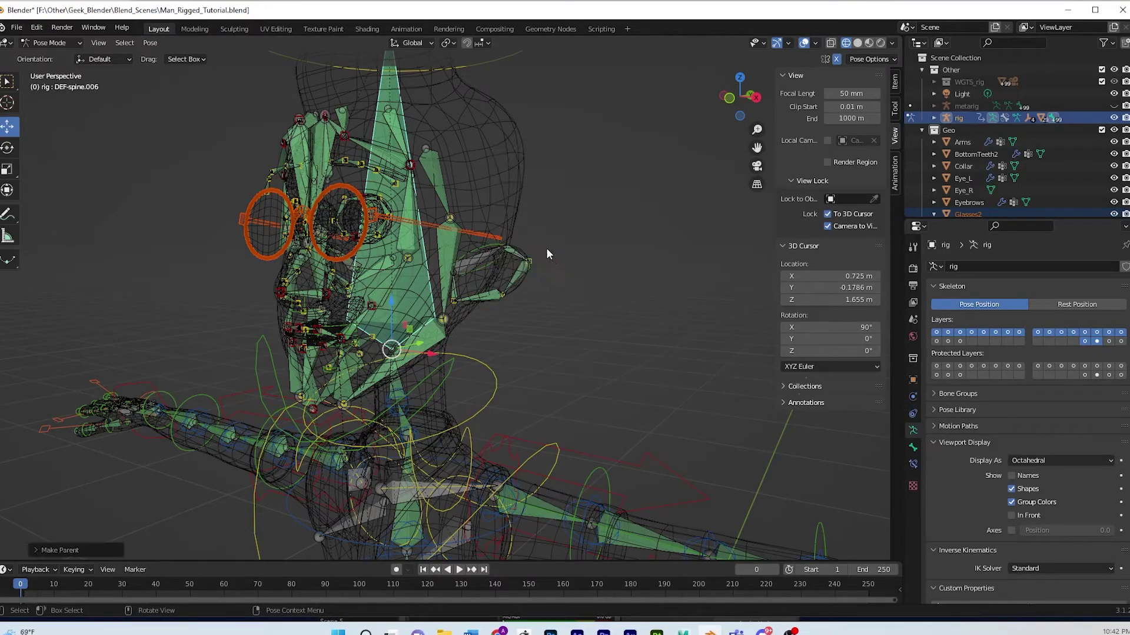
{"action": "left_click", "coordinate": [869, 43]}
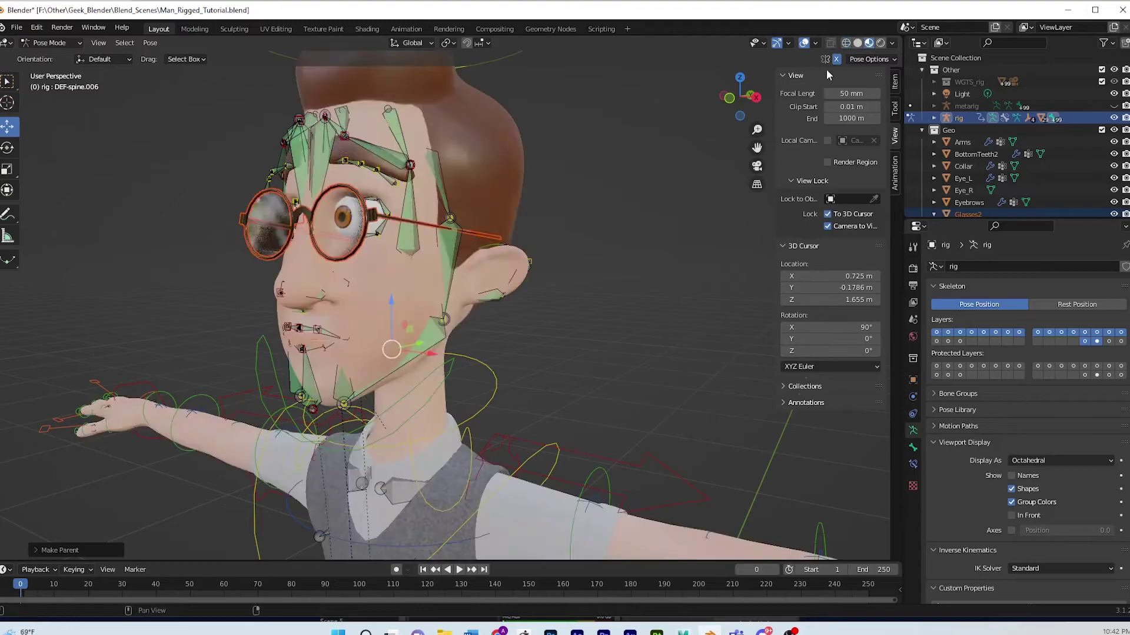
{"action": "key", "text": "KP_Decimal"}
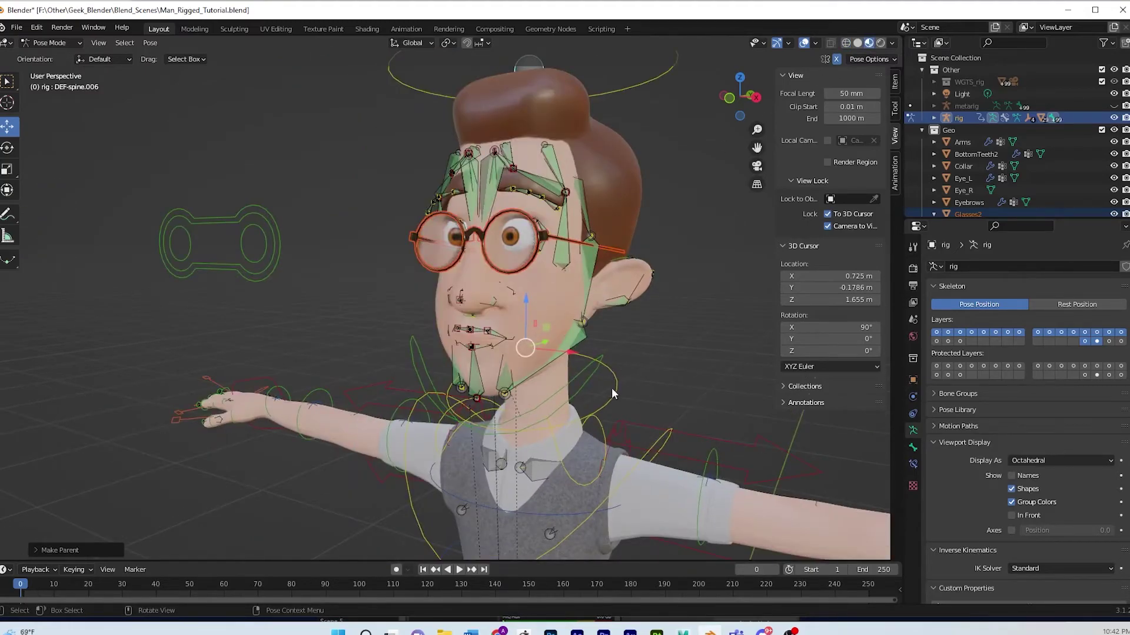
{"action": "middle_click_drag", "start_coordinate": [645, 395], "coordinate": [594, 309]}
{"action": "scroll", "coordinate": [358, 290], "scroll_direction": "down", "scroll_amount": 3}
{"action": "middle_click_drag", "start_coordinate": [360, 294], "coordinate": [546, 541]}
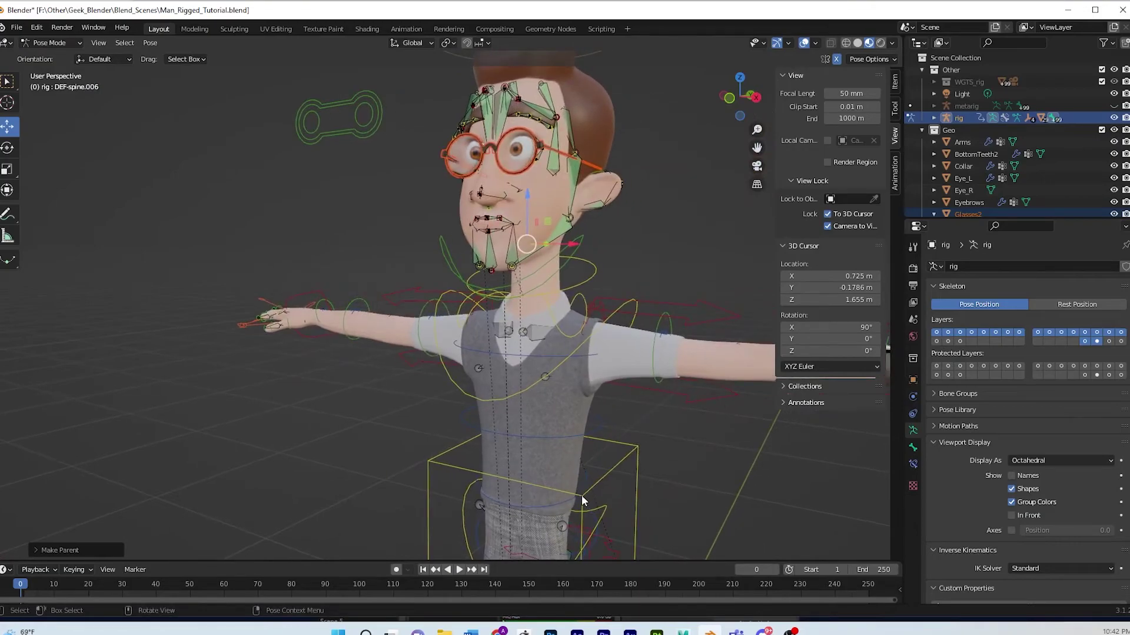
Raise the torso control to test that the glasses follow the head.
{"action": "left_click", "coordinate": [544, 494]}
{"action": "key", "text": "g"}
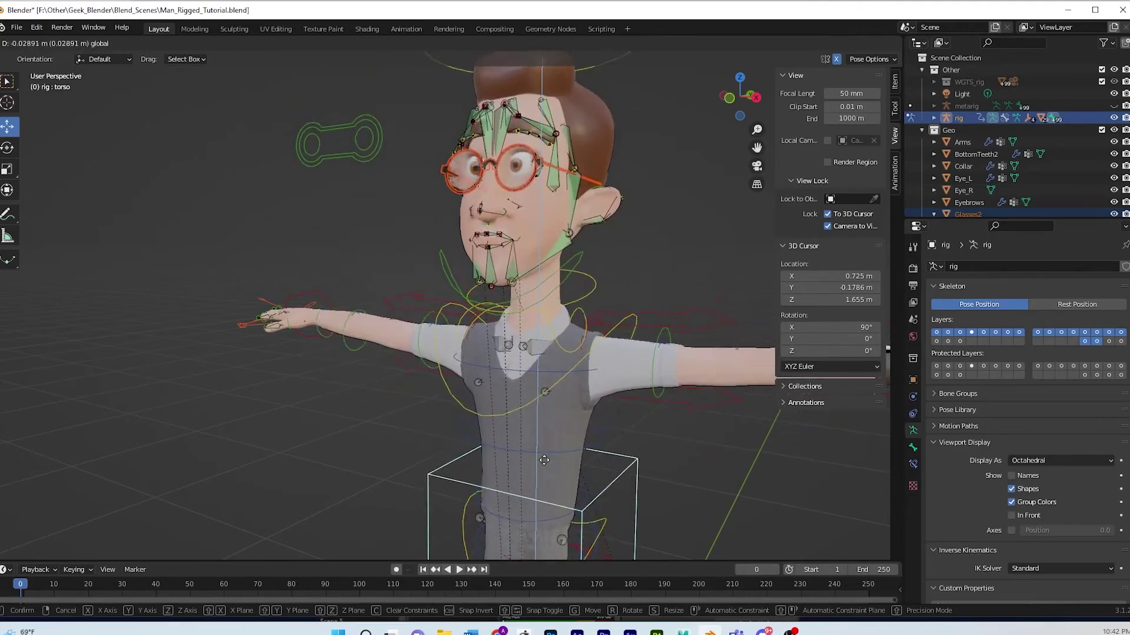
{"action": "left_click", "coordinate": [546, 487]}
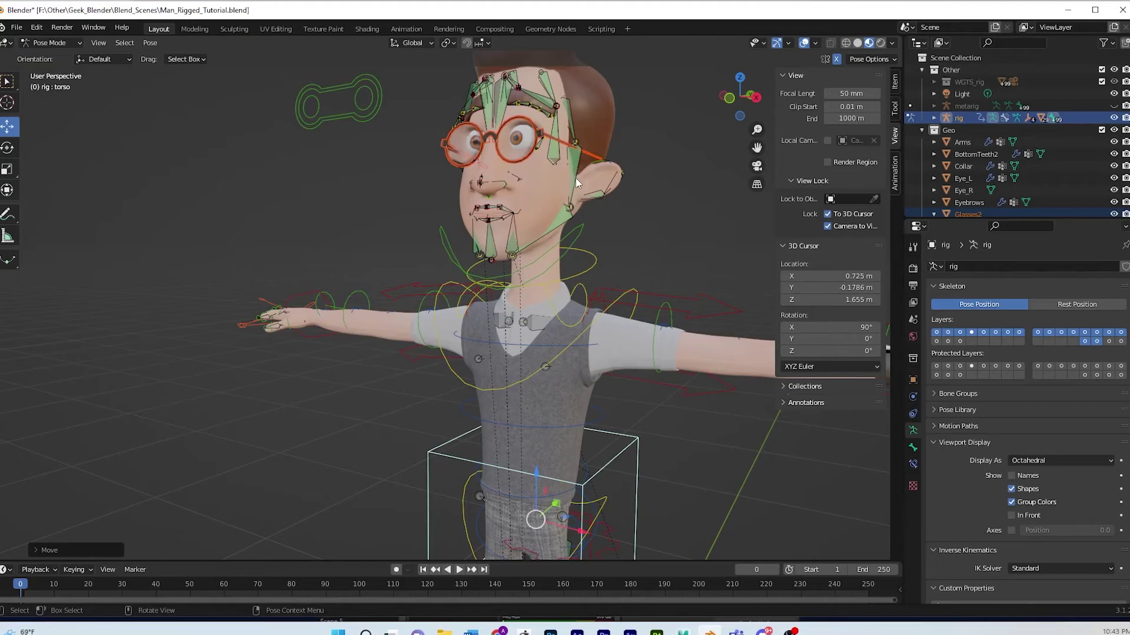
Undo the torso move and start re-enabling the rig's torso and body ring control layers.
{"action": "key", "text": "ctrl+z"}
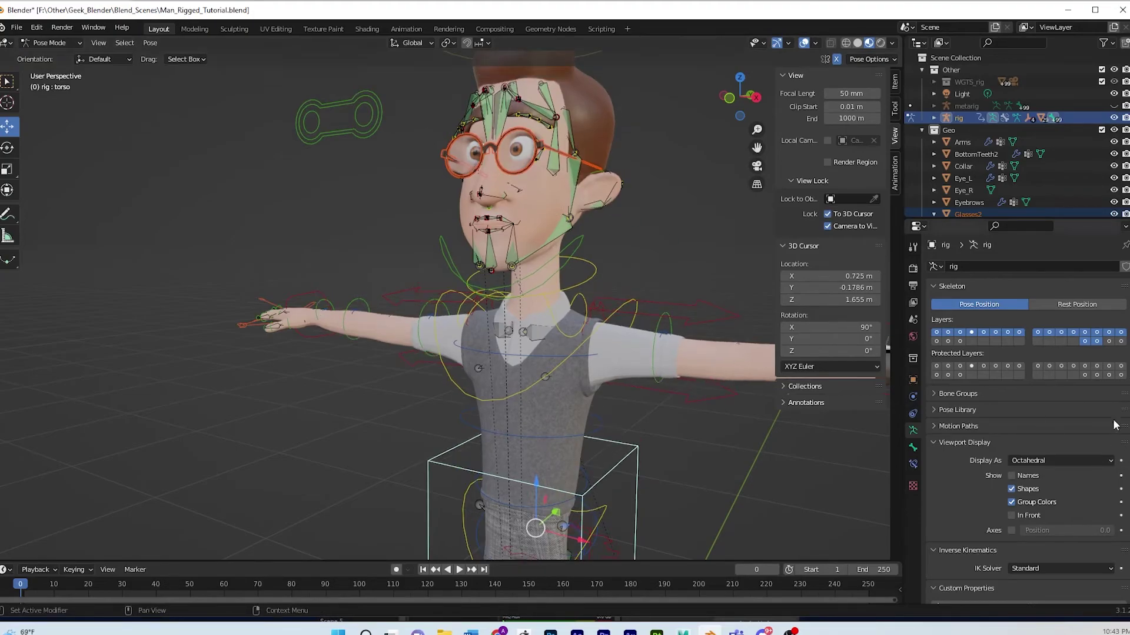
{"action": "left_click", "coordinate": [1098, 341]}
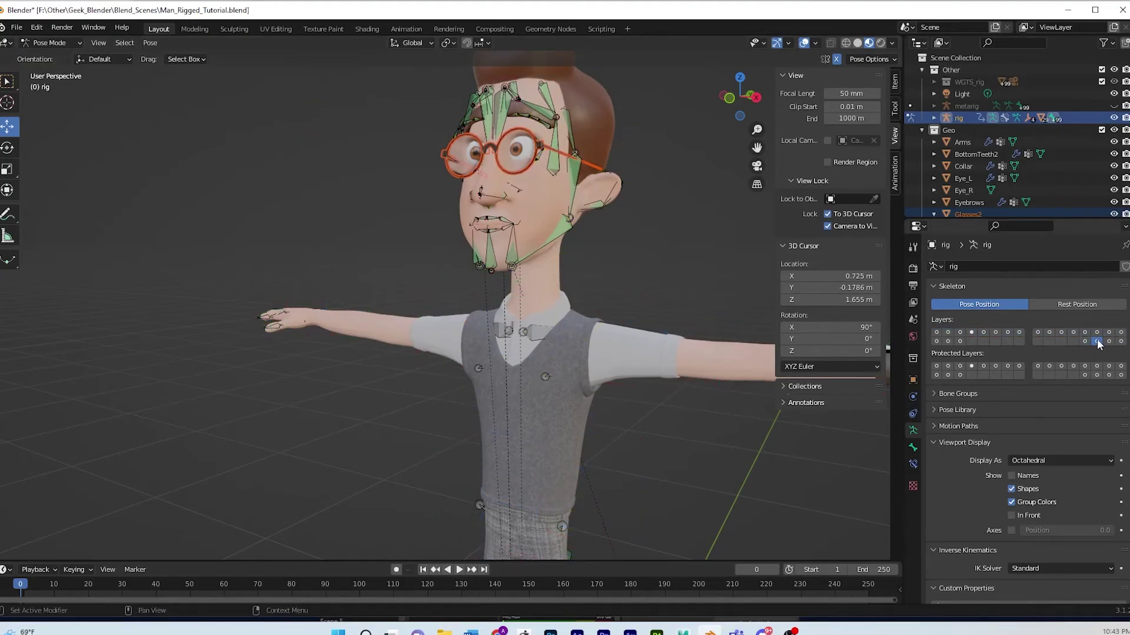
{"action": "left_click", "coordinate": [1097, 332]}
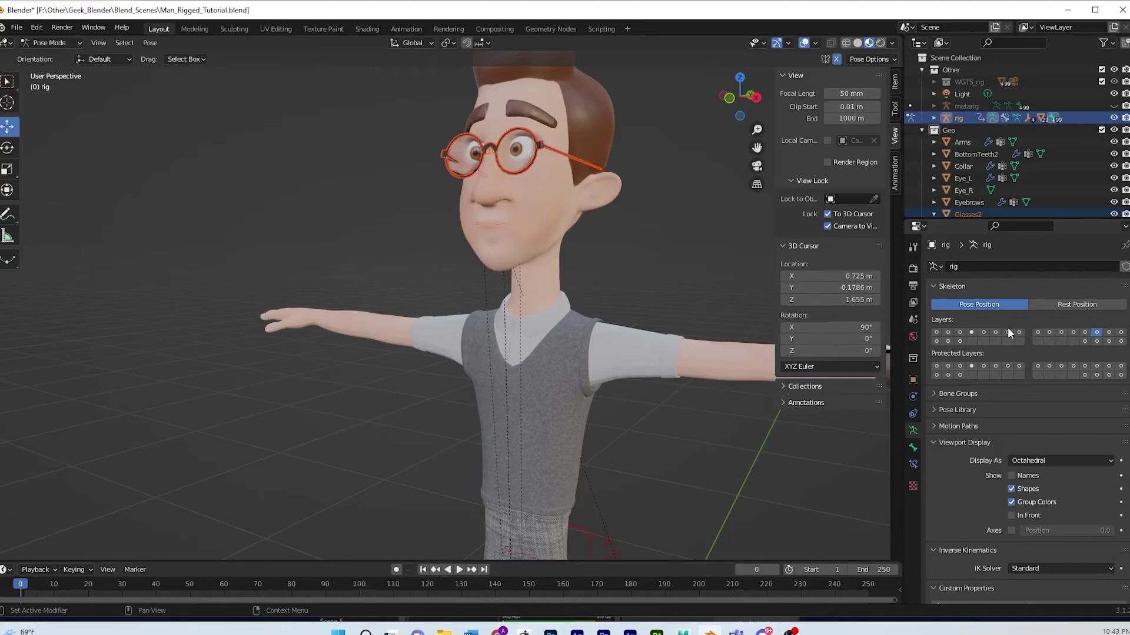
{"action": "left_click", "coordinate": [936, 332], "text": "shift"}
{"action": "left_click", "coordinate": [948, 332], "text": "shift"}
{"action": "left_click", "coordinate": [960, 332], "text": "shift"}
{"action": "left_click", "coordinate": [971, 332], "text": "shift"}
{"action": "left_click", "coordinate": [971, 332], "text": "shift"}
{"action": "left_click", "coordinate": [983, 332], "text": "shift"}
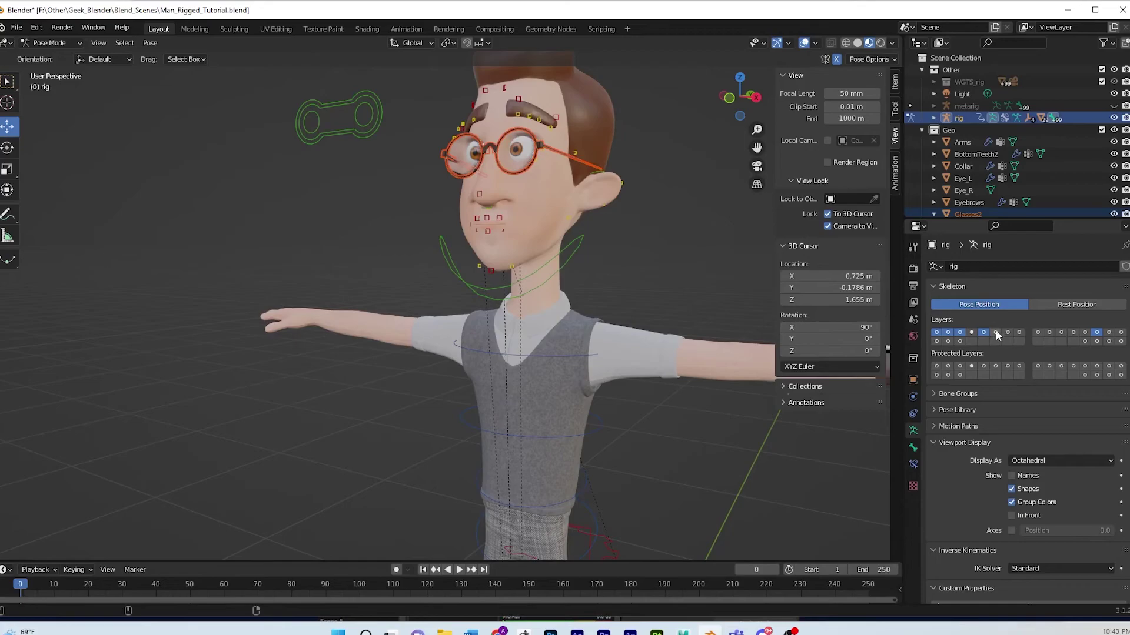
Turn on the arm IK, other arm, torso-and-neck and remaining control layers.
{"action": "left_click", "coordinate": [995, 333], "text": "shift"}
{"action": "left_click", "coordinate": [1019, 332], "text": "shift"}
{"action": "left_click", "coordinate": [971, 332], "text": "shift"}
{"action": "left_click", "coordinate": [1037, 333], "text": "shift"}
{"action": "left_click", "coordinate": [1048, 333], "text": "shift"}
{"action": "left_click", "coordinate": [1061, 333], "text": "shift"}
{"action": "left_click", "coordinate": [1073, 332], "text": "shift"}
{"action": "left_click", "coordinate": [1085, 332], "text": "shift"}
{"action": "left_click", "coordinate": [1085, 333], "text": "shift"}
{"action": "left_click", "coordinate": [1109, 332], "text": "shift"}
{"action": "left_click", "coordinate": [1121, 333], "text": "shift"}
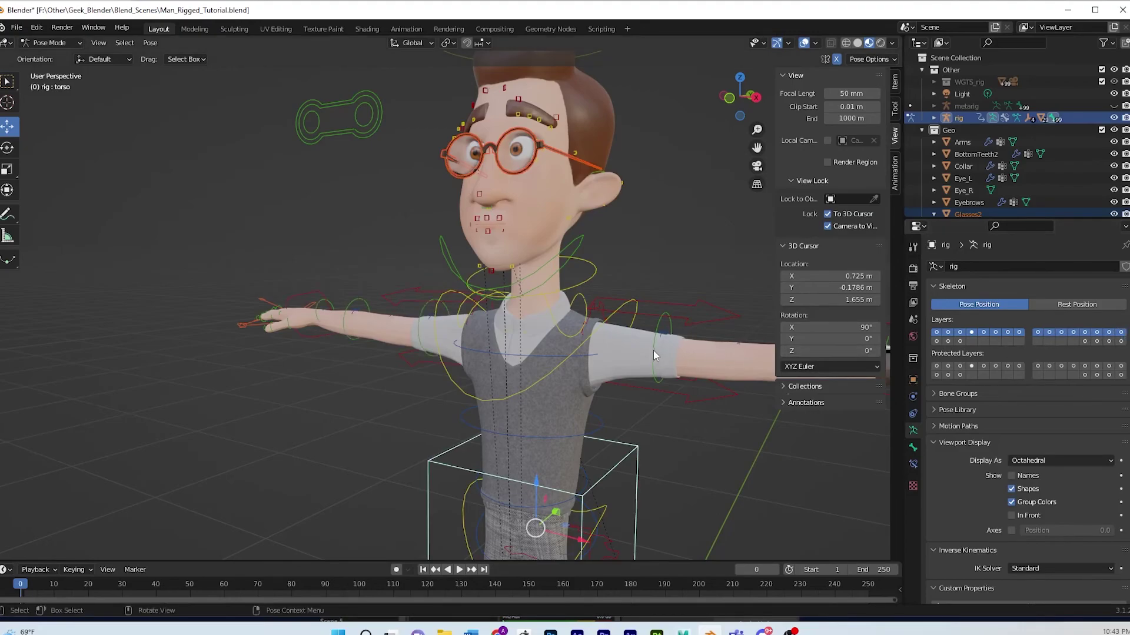